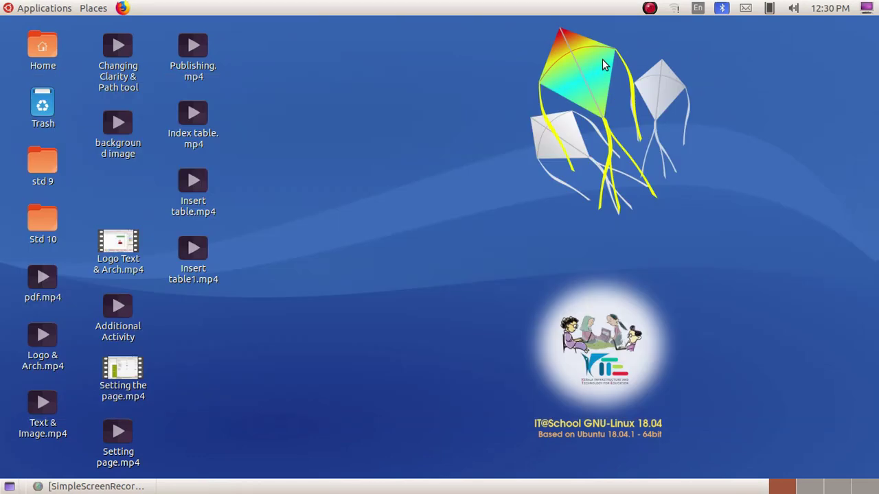
Step: Open chapter 2.odt from Home > School_Resources > Standard_9 in Writer
{"action": "double_click", "coordinate": [41, 47]}
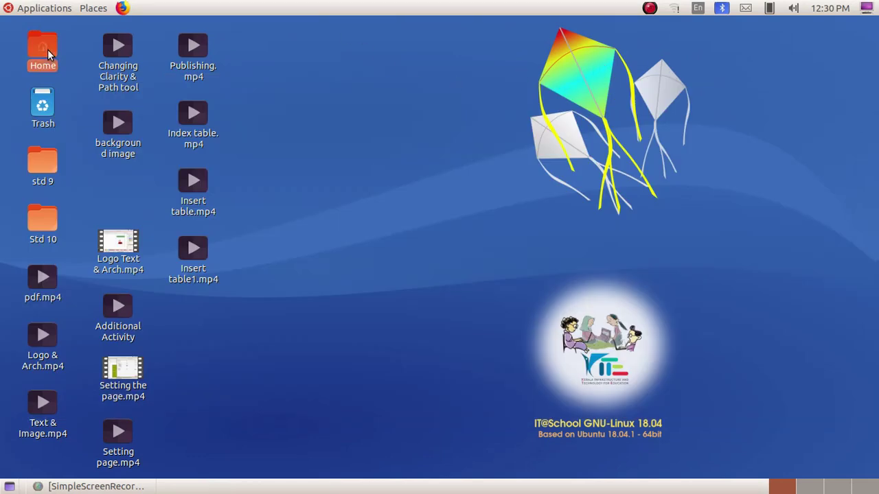
{"action": "double_click", "coordinate": [758, 70]}
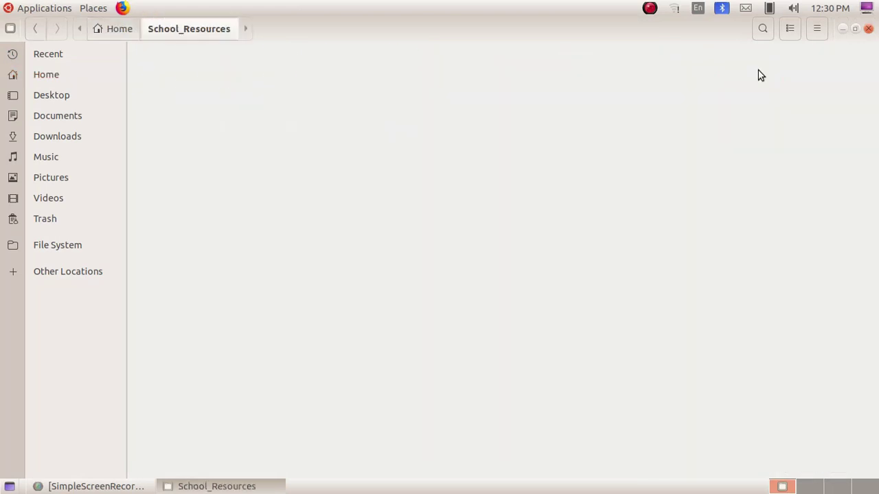
{"action": "double_click", "coordinate": [269, 58]}
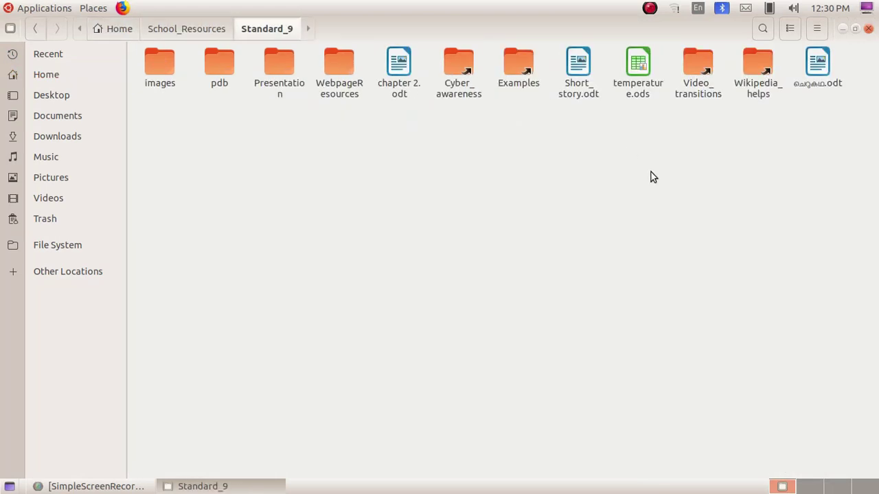
{"action": "double_click", "coordinate": [400, 63]}
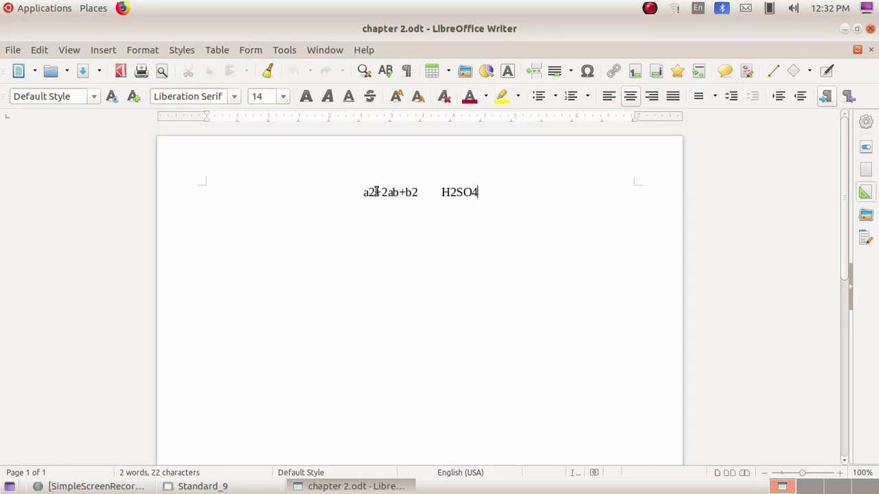
Step: Superscript the 2 after a and the 2 after b to make a²+2ab+b²
{"action": "left_click_drag", "start_coordinate": [376, 193], "coordinate": [367, 193]}
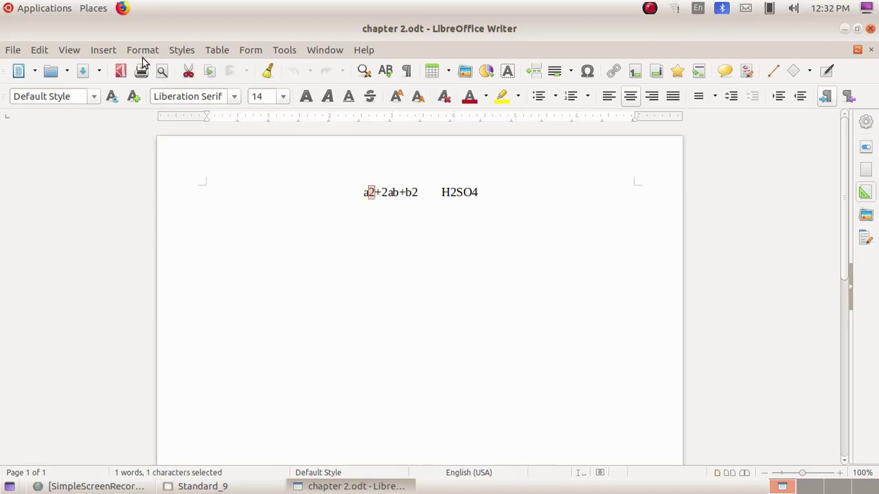
{"action": "left_click", "coordinate": [142, 52]}
{"action": "mouse_move", "coordinate": [150, 67]}
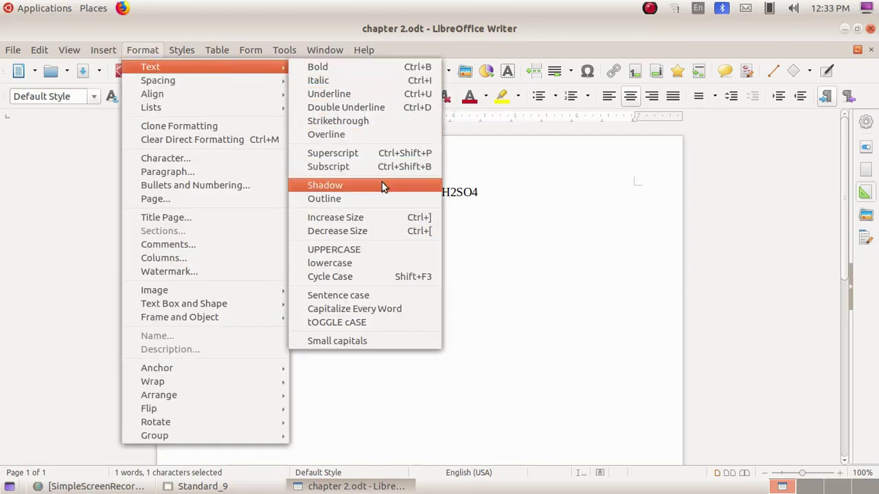
{"action": "left_click", "coordinate": [364, 152]}
{"action": "key", "text": "End"}
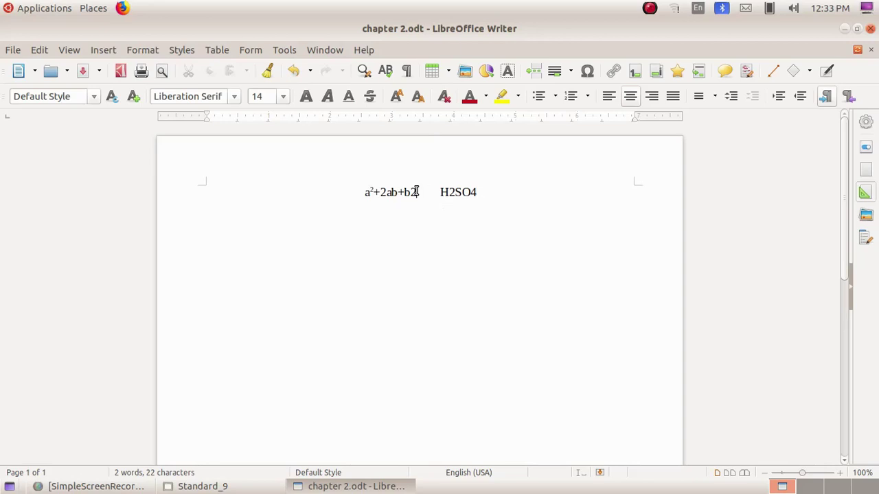
{"action": "left_click_drag", "start_coordinate": [416, 192], "coordinate": [410, 192]}
{"action": "left_click", "coordinate": [144, 52]}
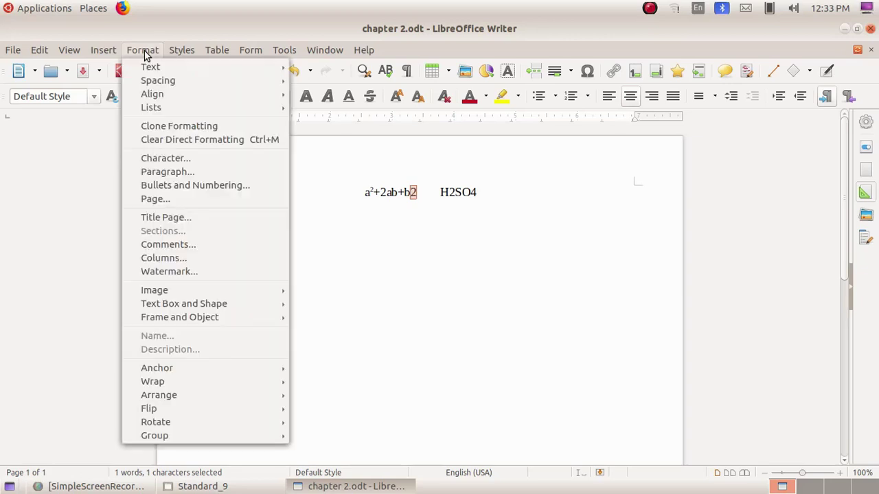
{"action": "mouse_move", "coordinate": [150, 66]}
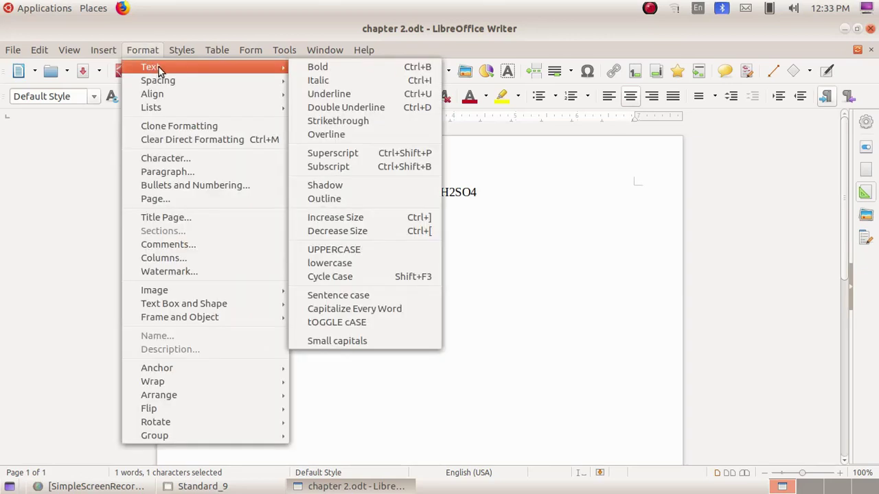
{"action": "left_click", "coordinate": [374, 153]}
{"action": "key", "text": "End"}
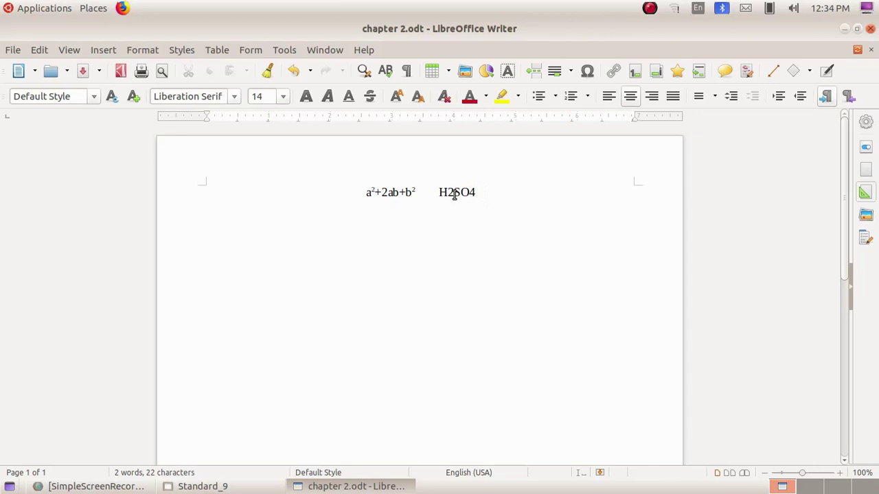
Step: Subscript the 2 and the 4 in H2SO4 to make H₂SO₄
{"action": "left_click_drag", "start_coordinate": [454, 194], "coordinate": [446, 193]}
{"action": "left_click", "coordinate": [142, 51]}
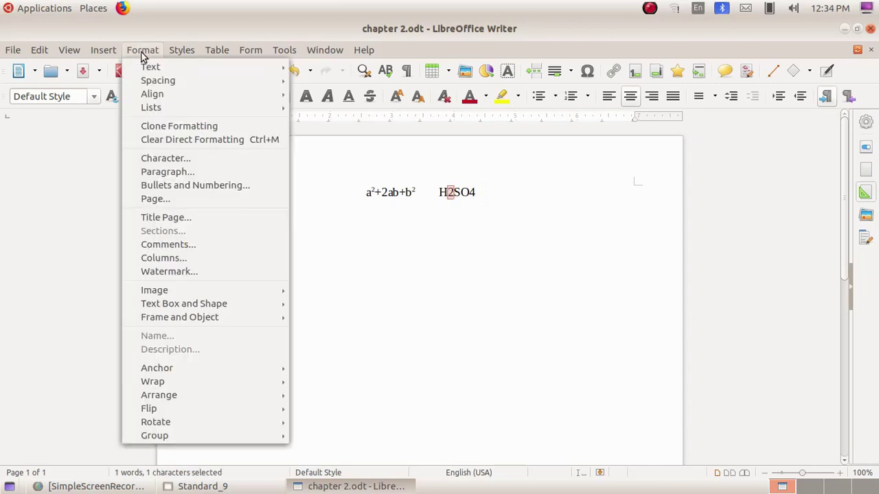
{"action": "mouse_move", "coordinate": [150, 67]}
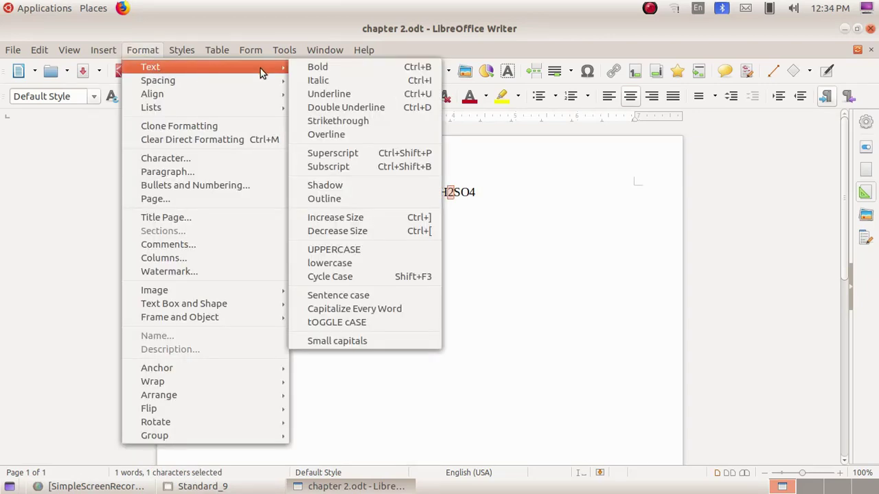
{"action": "left_click", "coordinate": [371, 167]}
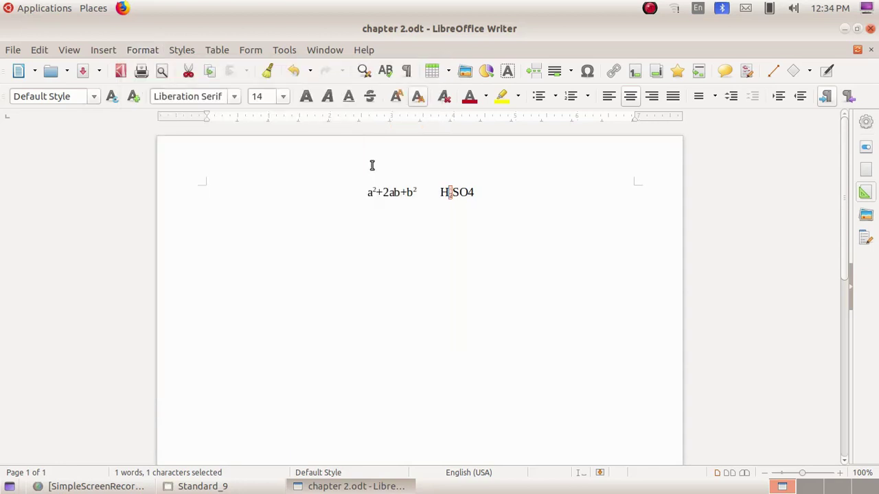
{"action": "left_click", "coordinate": [486, 235]}
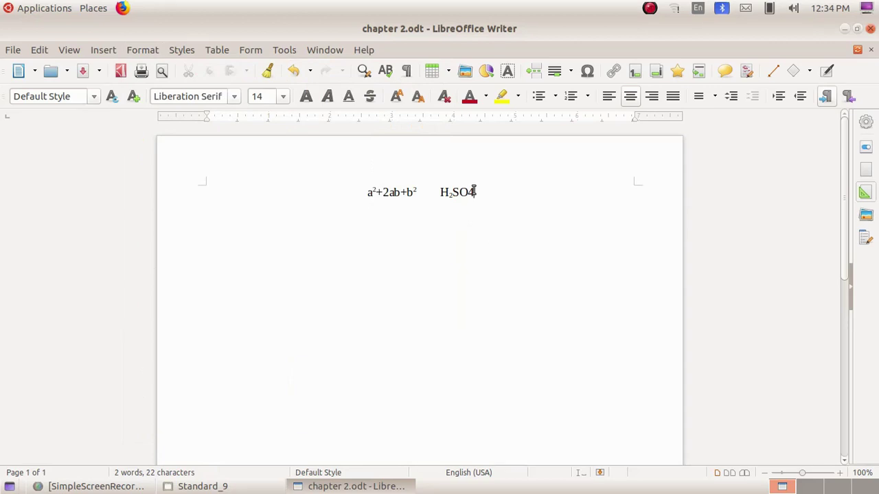
{"action": "left_click_drag", "start_coordinate": [474, 192], "coordinate": [467, 192]}
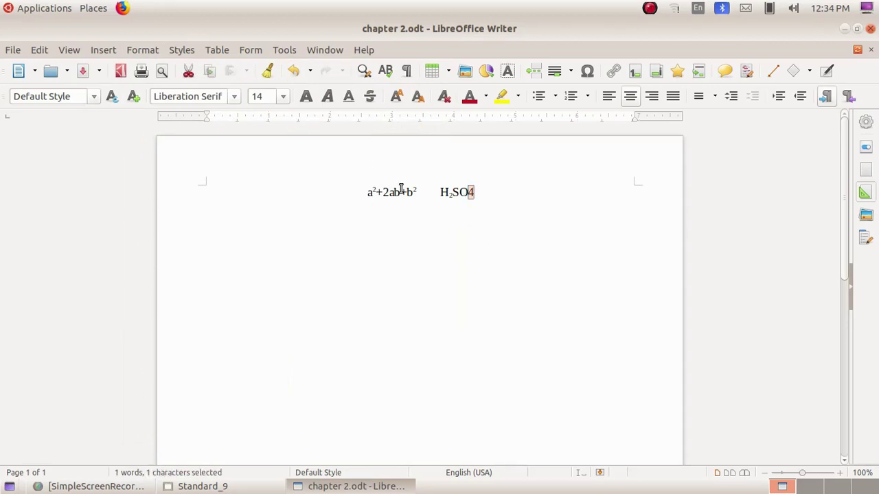
{"action": "left_click", "coordinate": [148, 51]}
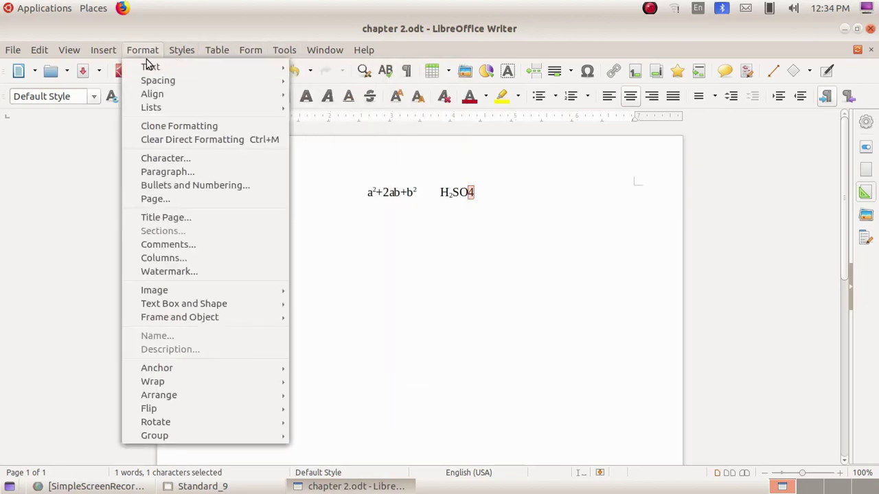
{"action": "left_click", "coordinate": [384, 166]}
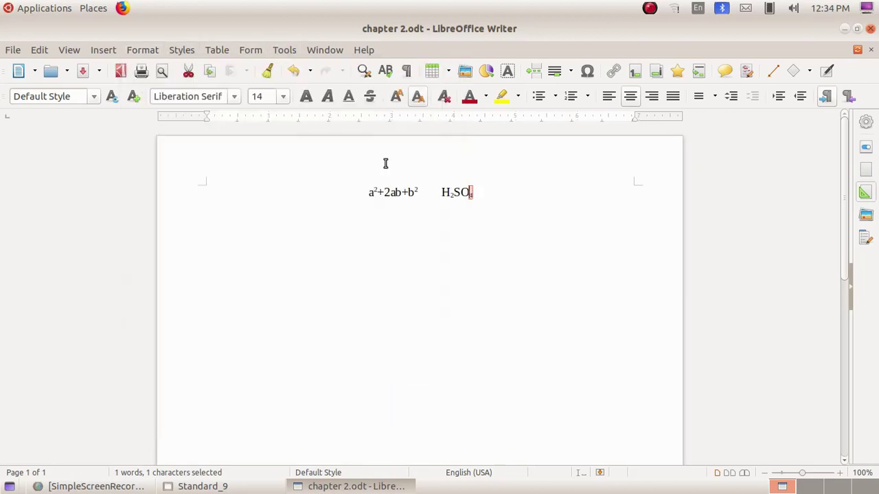
{"action": "left_click", "coordinate": [425, 190]}
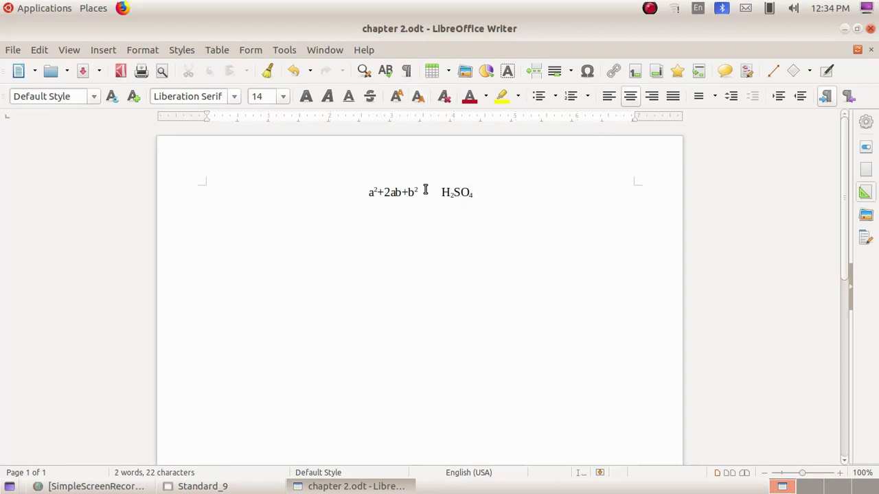
Step: Put H2SO4 on its own line and add the label 'Superscript' after a²+2ab+b²
{"action": "key", "text": "Return"}
{"action": "key", "text": "Return"}
{"action": "left_click", "coordinate": [457, 196]}
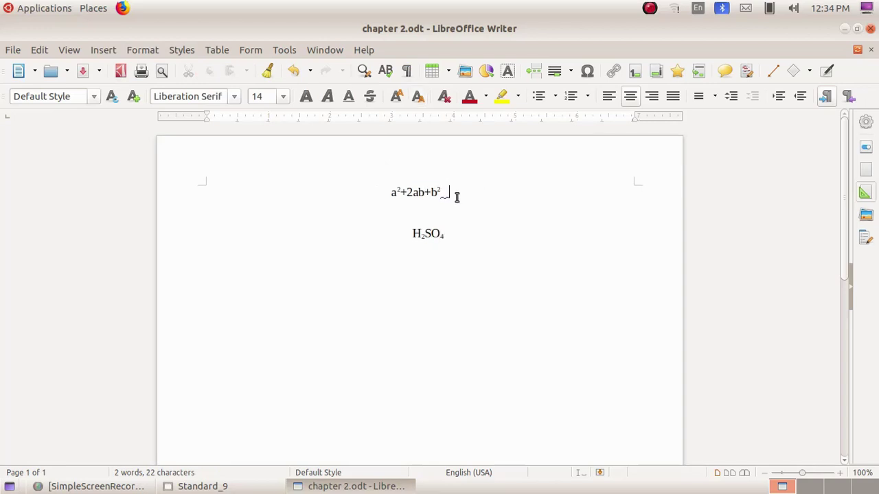
{"action": "type", "text": "Supersc"}
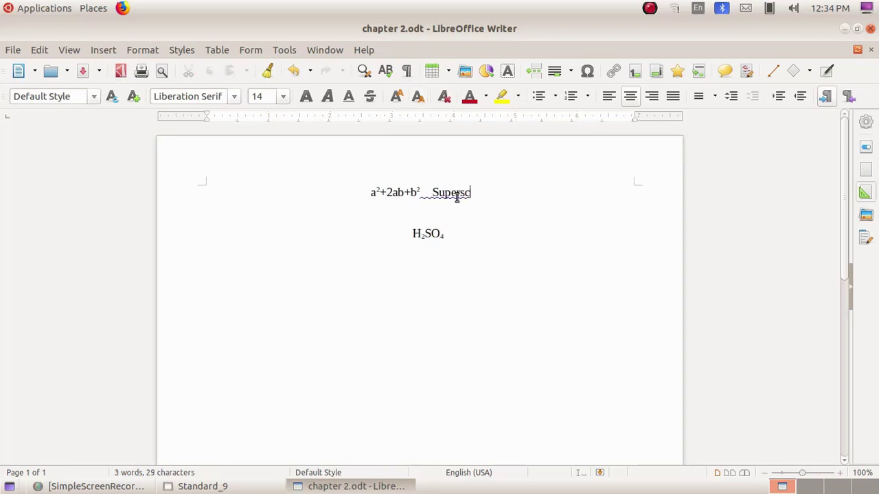
{"action": "type", "text": "ript"}
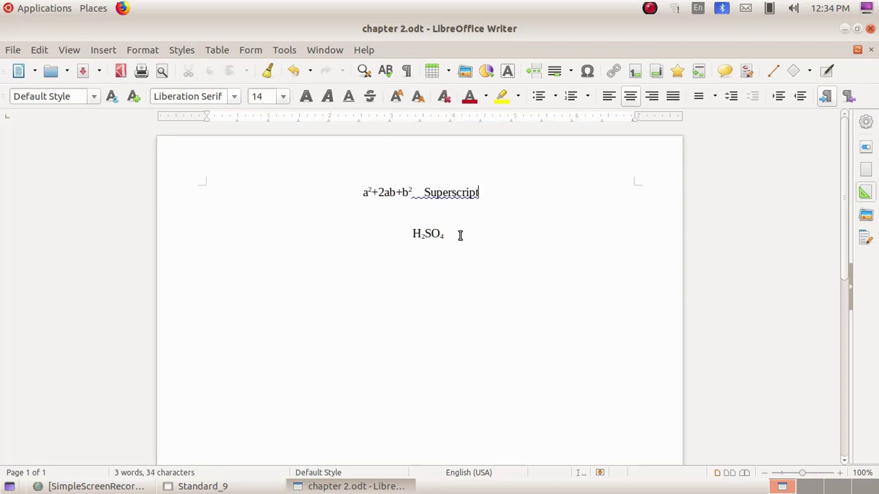
Step: Add a normal-size 'Subscript' label after H₂SO₄
{"action": "left_click", "coordinate": [461, 233]}
{"action": "key", "text": "ctrl+shift+b"}
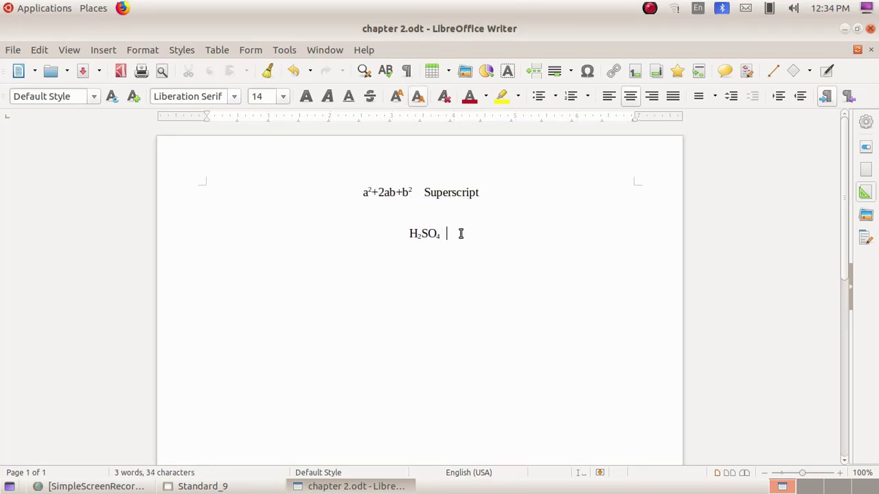
{"action": "type", "text": "Subscript"}
{"action": "double_click", "coordinate": [460, 233]}
{"action": "key", "text": "ctrl+shift+b"}
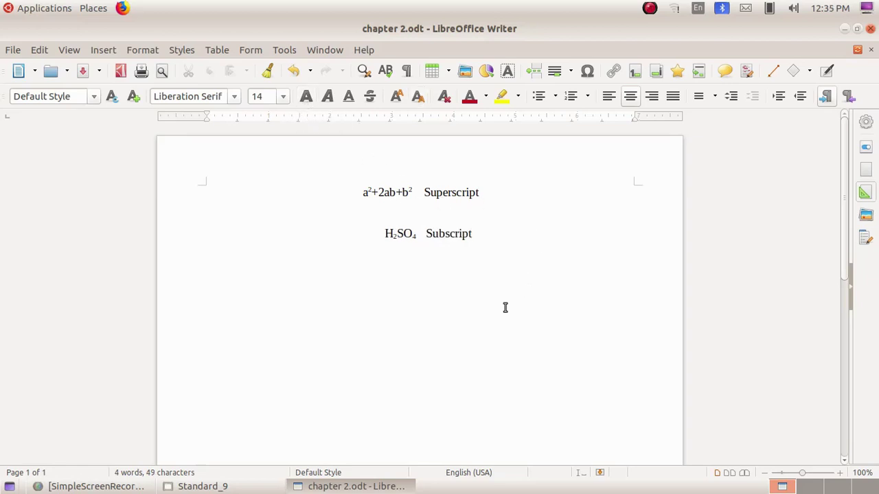
{"action": "left_click", "coordinate": [13, 51]}
{"action": "mouse_move", "coordinate": [41, 290]}
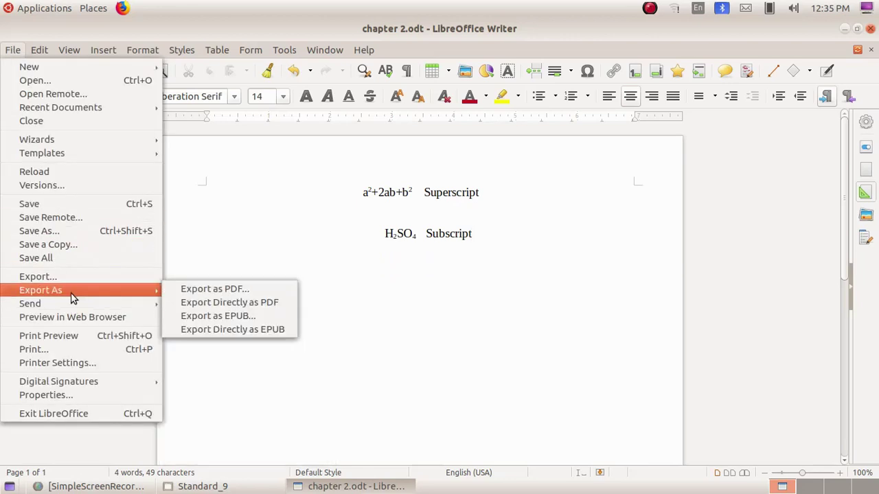
Step: Start the PDF export with the page range left at All pages
{"action": "left_click", "coordinate": [211, 290]}
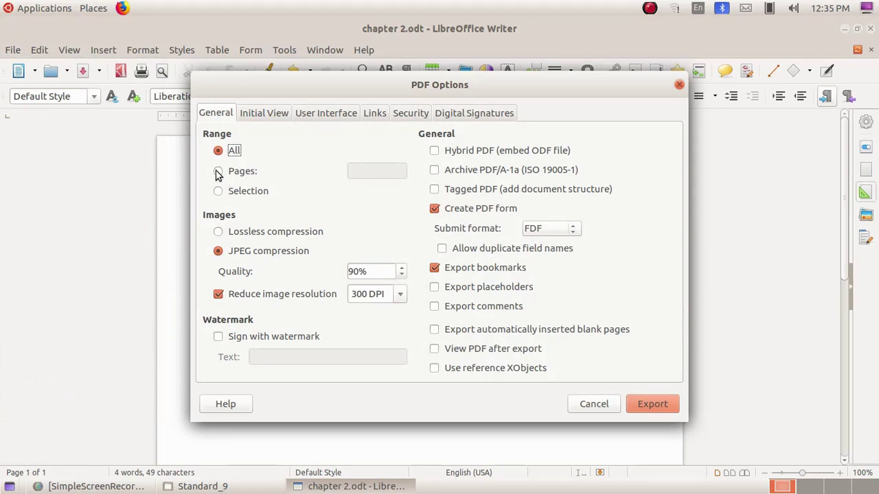
{"action": "left_click", "coordinate": [217, 171]}
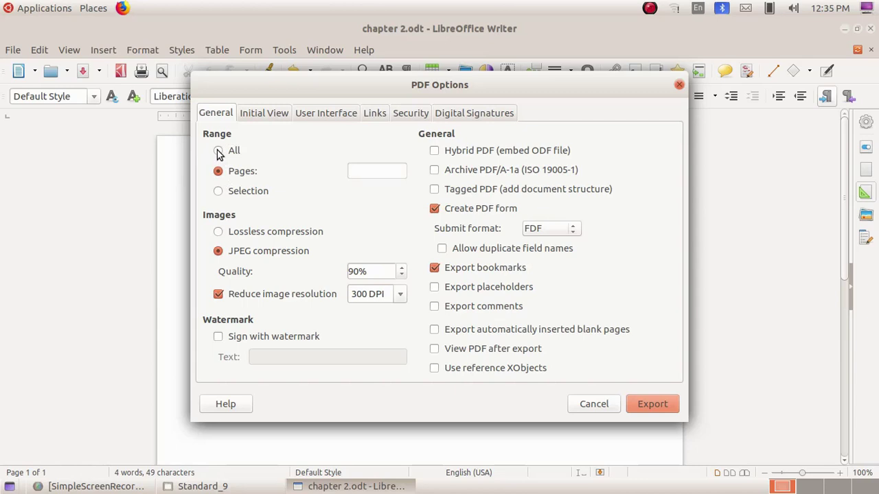
{"action": "left_click", "coordinate": [219, 152]}
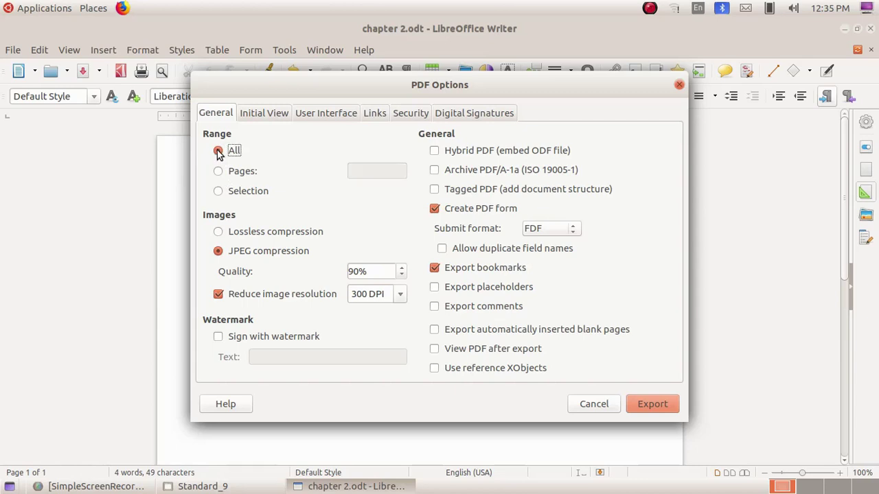
{"action": "left_click", "coordinate": [662, 408]}
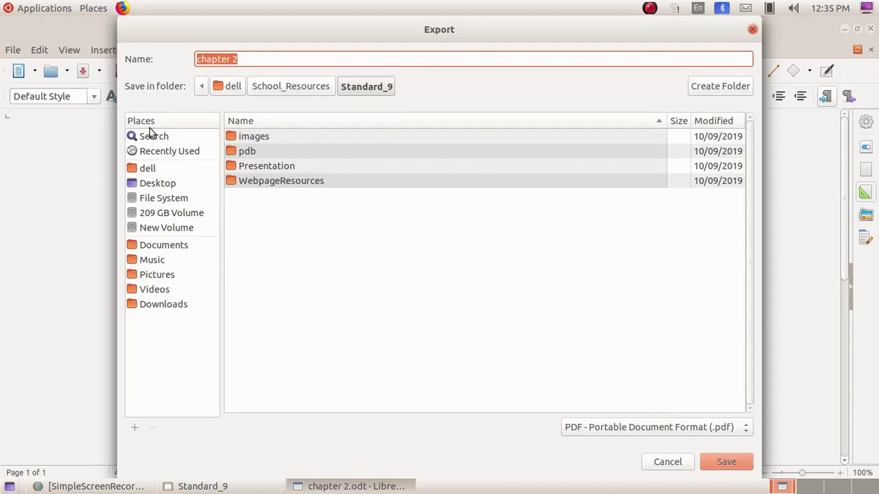
Step: Save the PDF as 'chapter 2' in the Desktop folder
{"action": "left_click", "coordinate": [152, 182]}
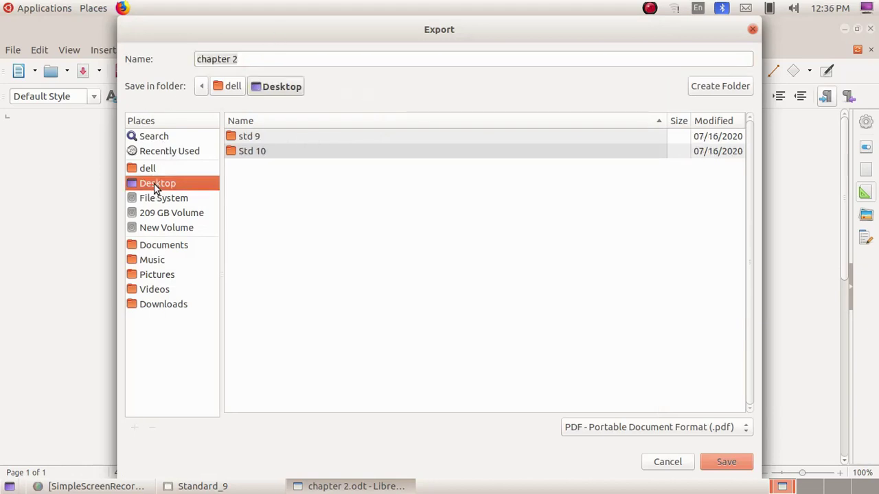
{"action": "triple_click", "coordinate": [241, 61]}
{"action": "key", "text": "BackSpace"}
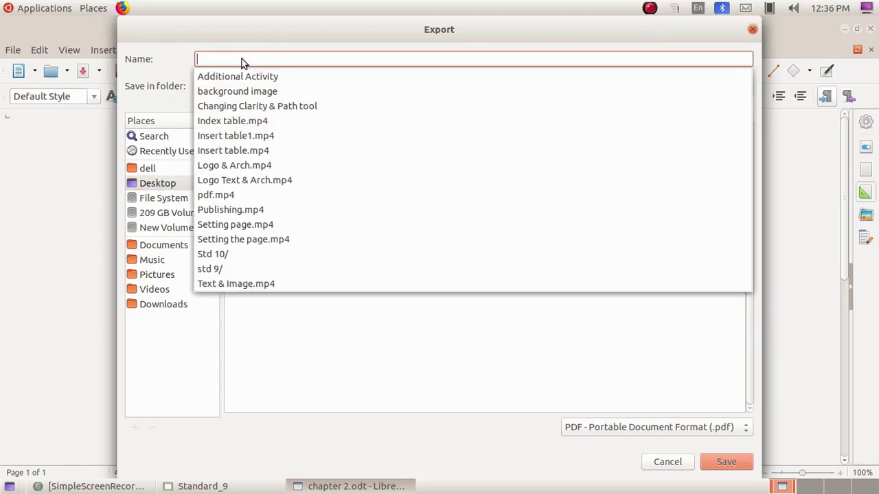
{"action": "type", "text": "chapter 2"}
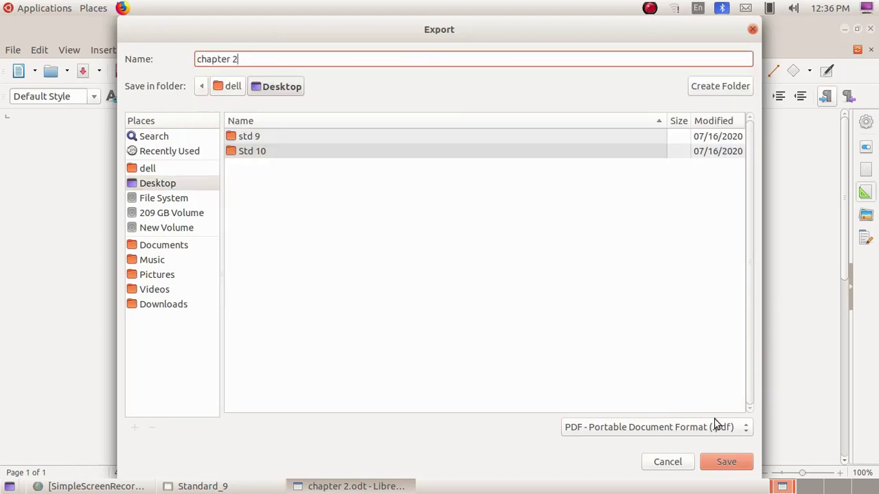
{"action": "left_click", "coordinate": [735, 466]}
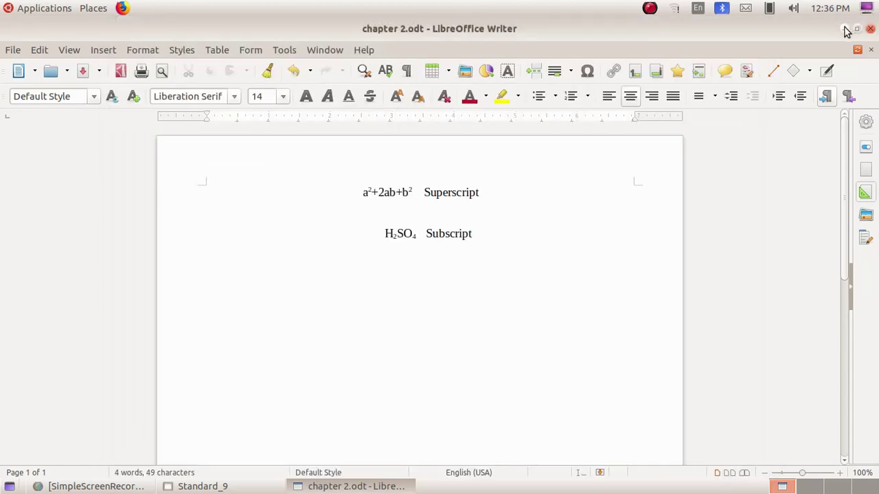
Step: Minimize Writer and open chapter 2.pdf from the desktop
{"action": "left_click", "coordinate": [846, 30]}
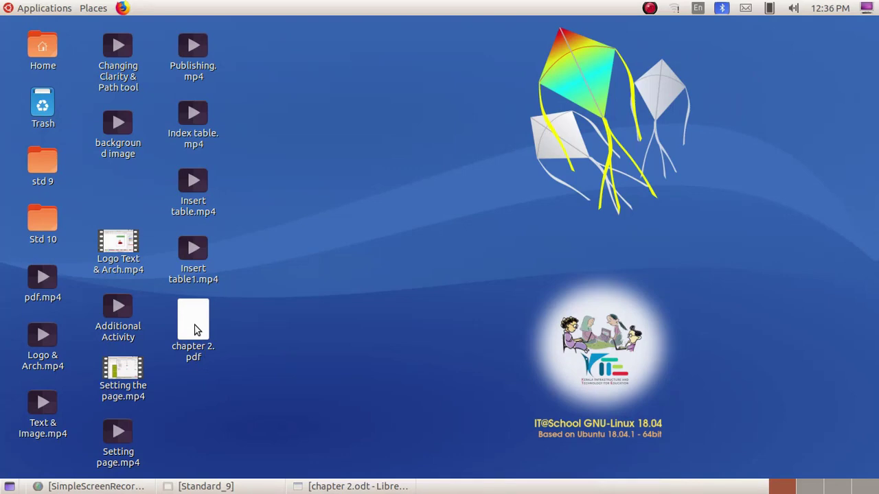
{"action": "double_click", "coordinate": [194, 329]}
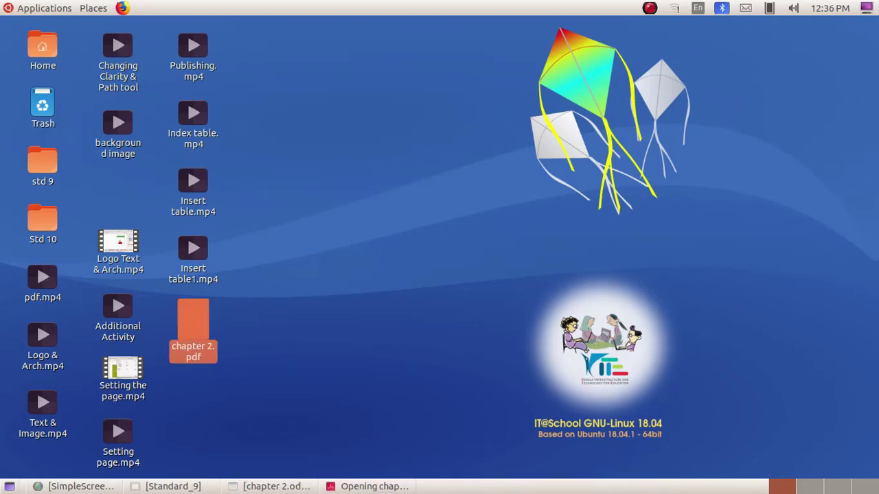